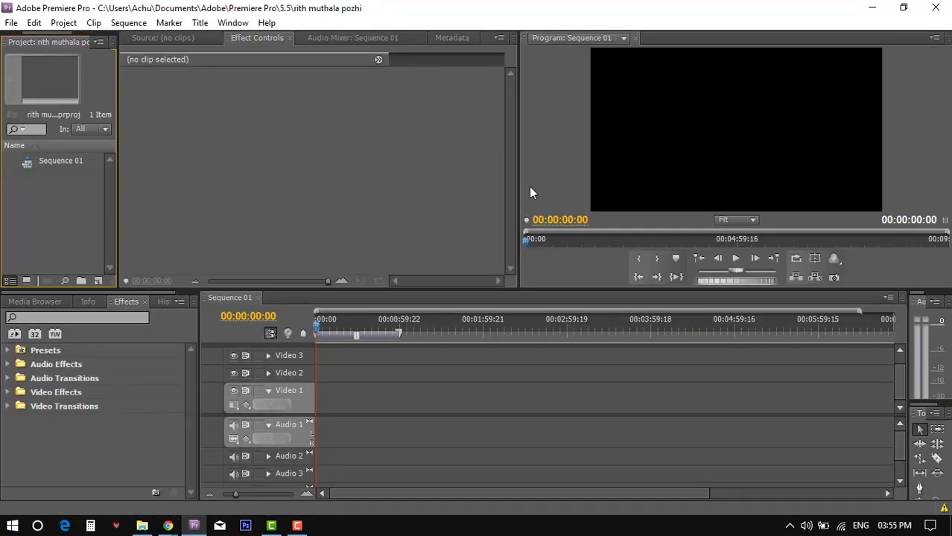
Open Premiere Pro's Preferences on the Media category to view the media cache file and database locations
click(35, 23)
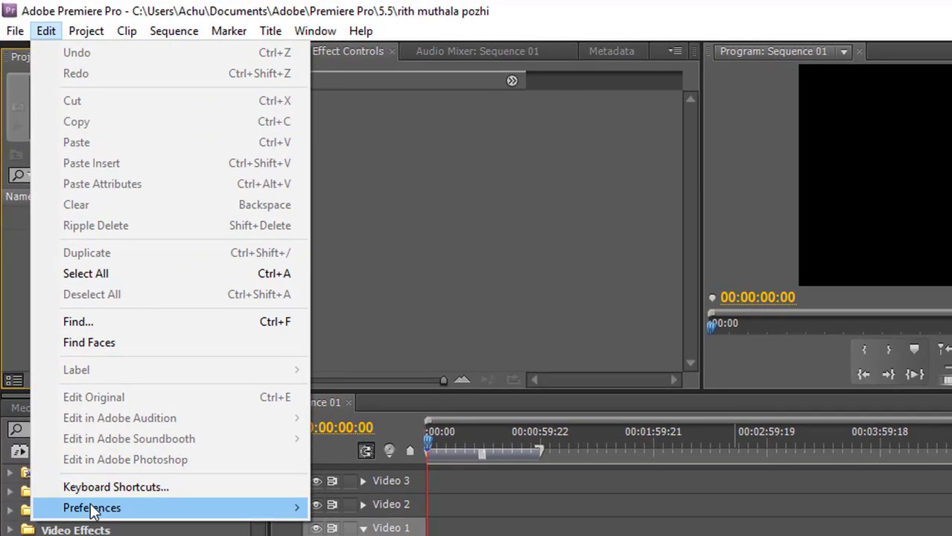
mouse_move(91, 510)
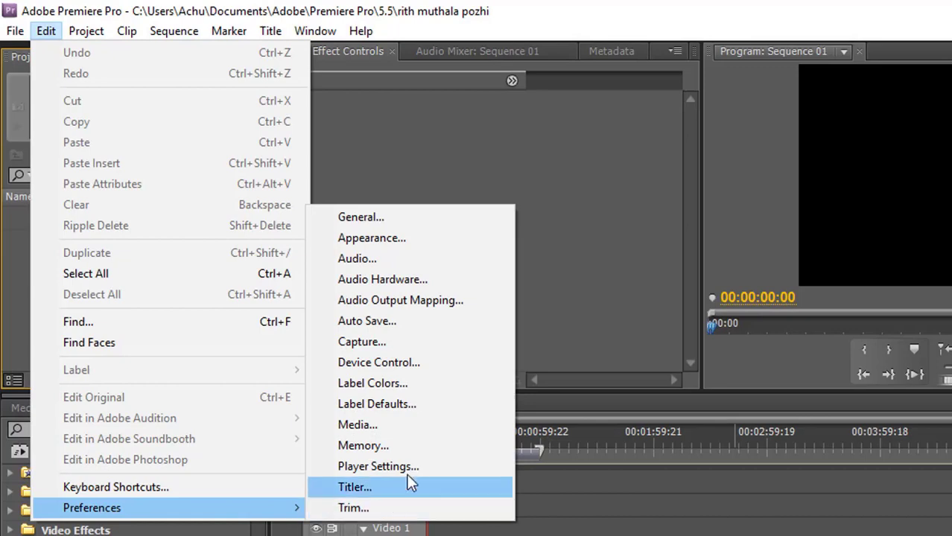
click(361, 217)
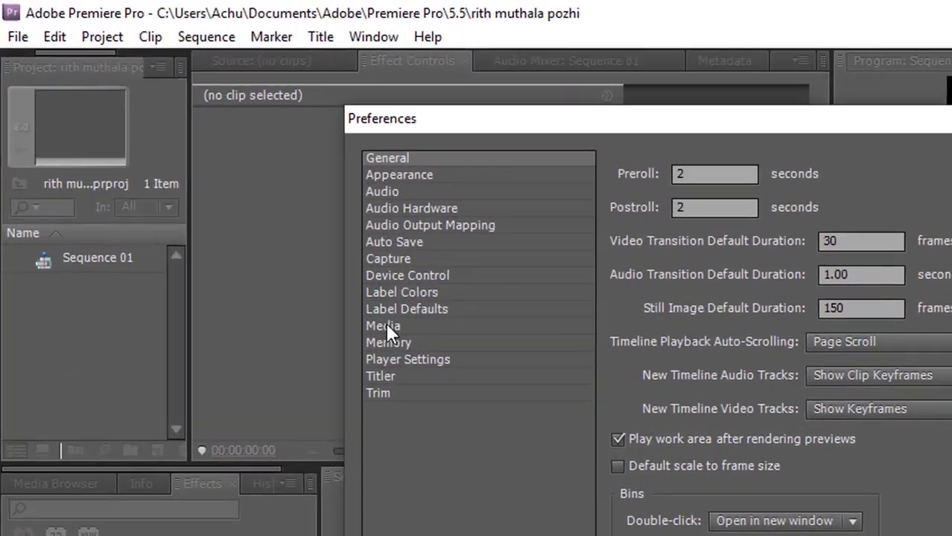
click(239, 202)
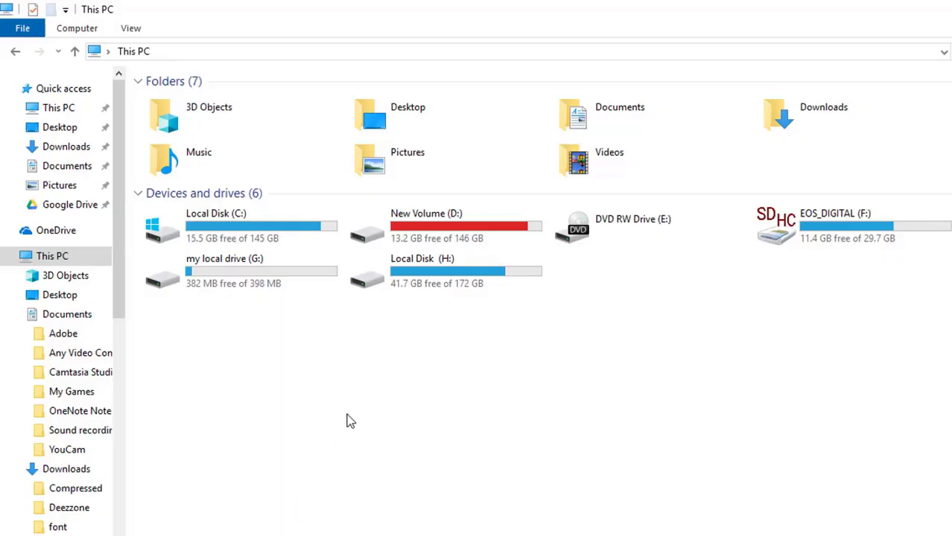
Browse from Local Disk (C:) through Users into the user's home folder and select AppData
double_click(276, 234)
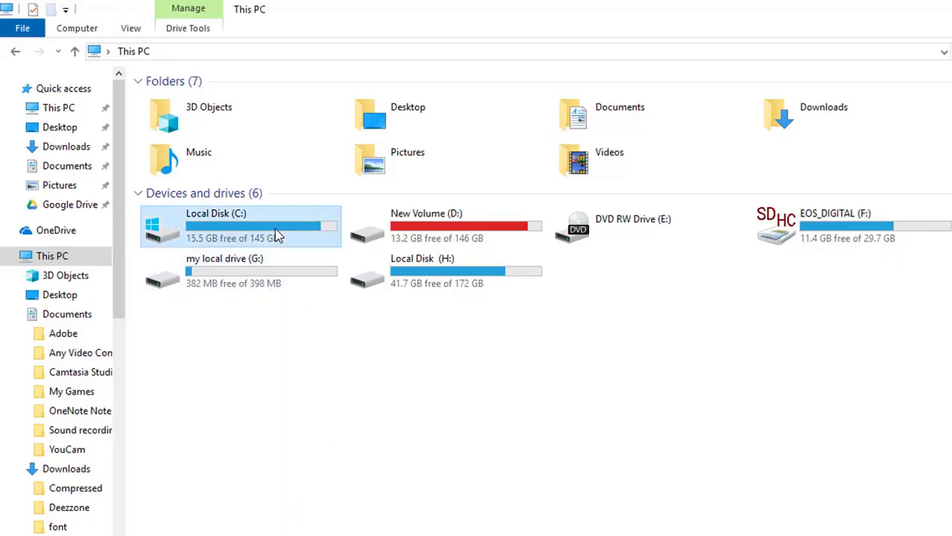
double_click(619, 228)
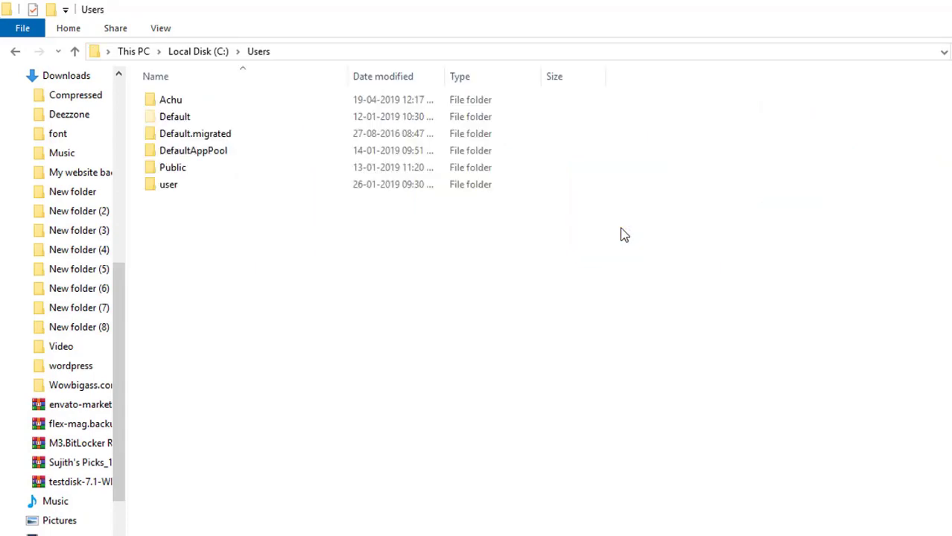
double_click(158, 103)
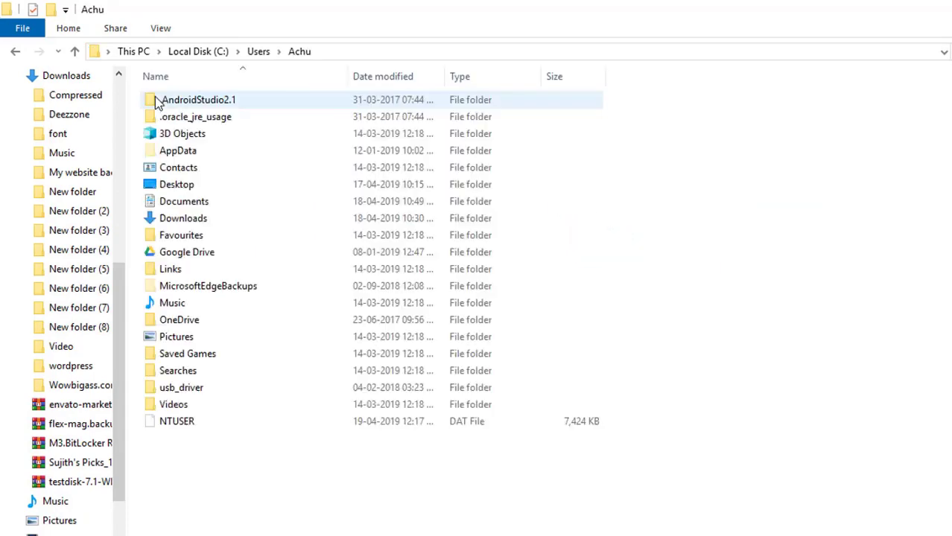
click(163, 157)
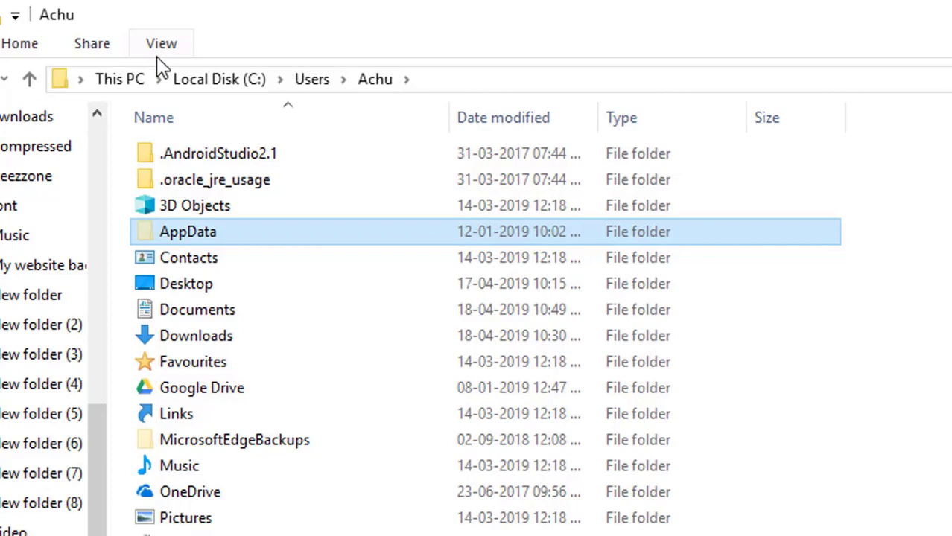
Show hidden items through Folder Options' View tab and confirm with OK
click(160, 47)
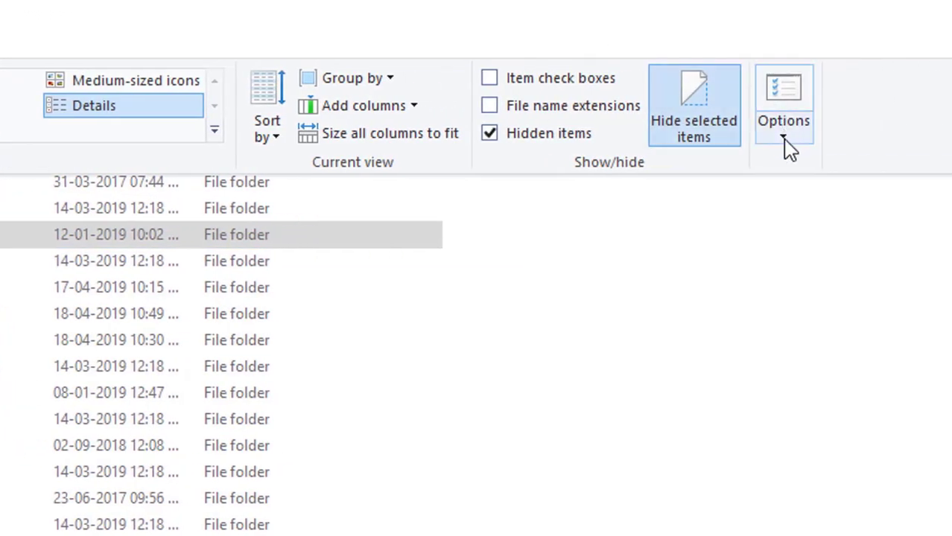
click(782, 139)
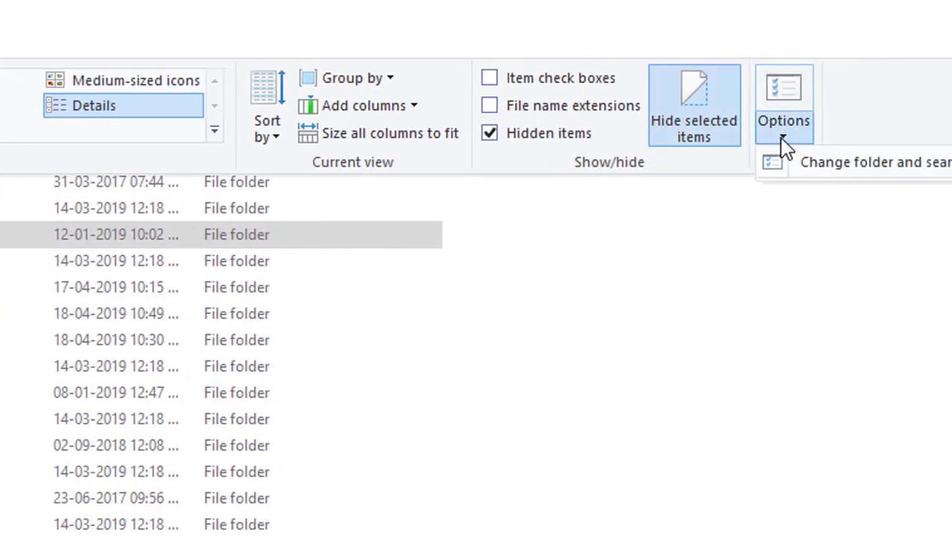
click(941, 168)
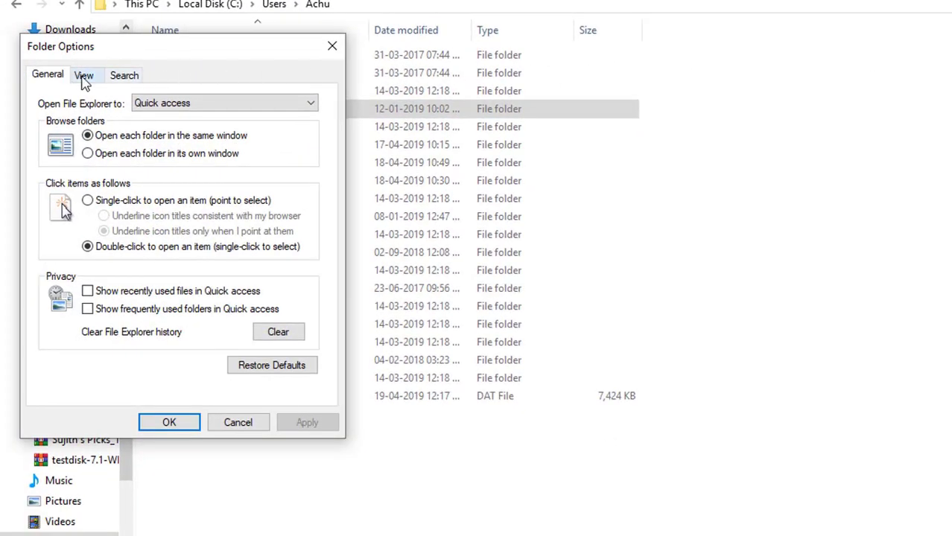
drag(98, 50, 660, 30)
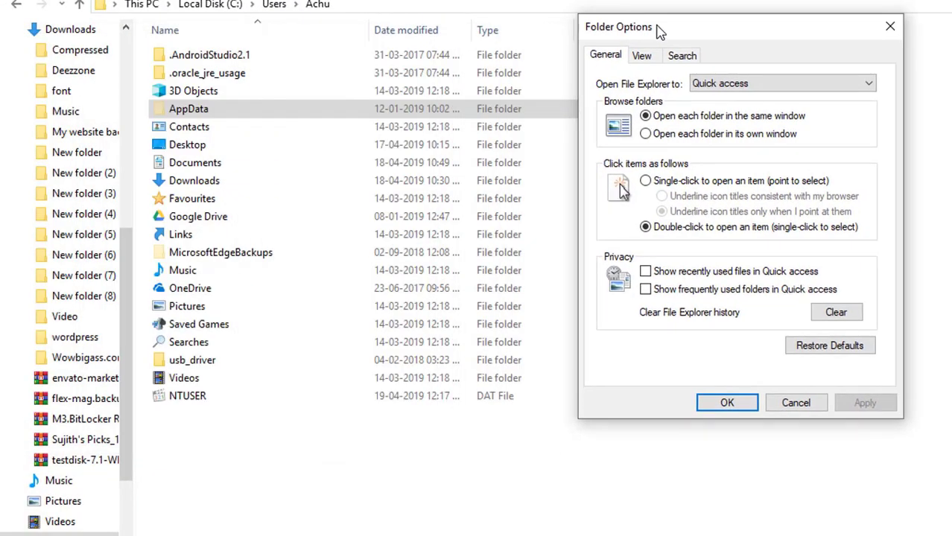
click(644, 59)
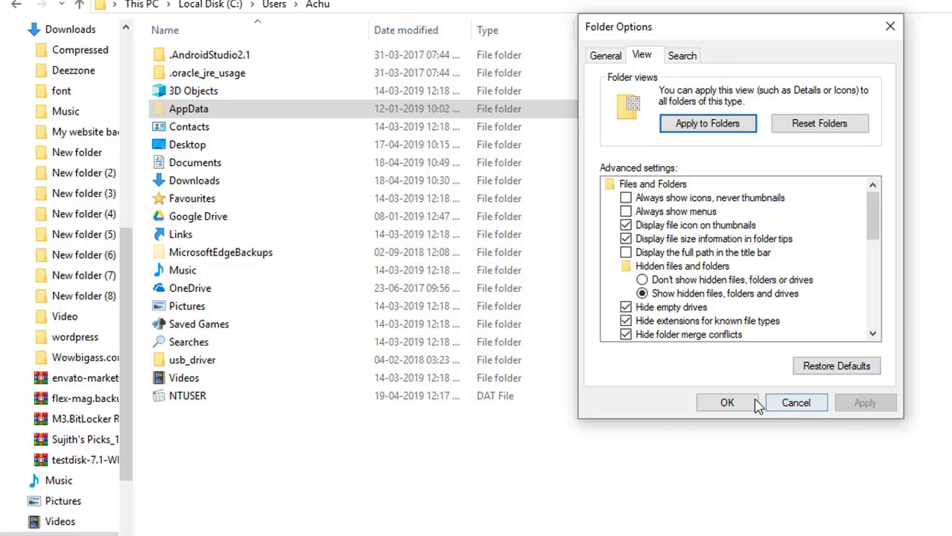
click(726, 403)
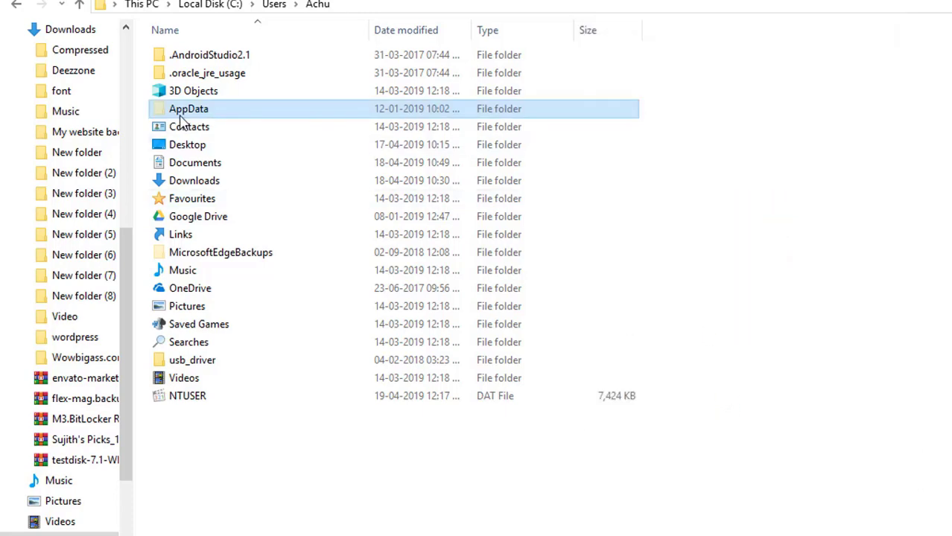
Navigate AppData > Roaming > Adobe > Common > Media Cache and select its files
double_click(221, 112)
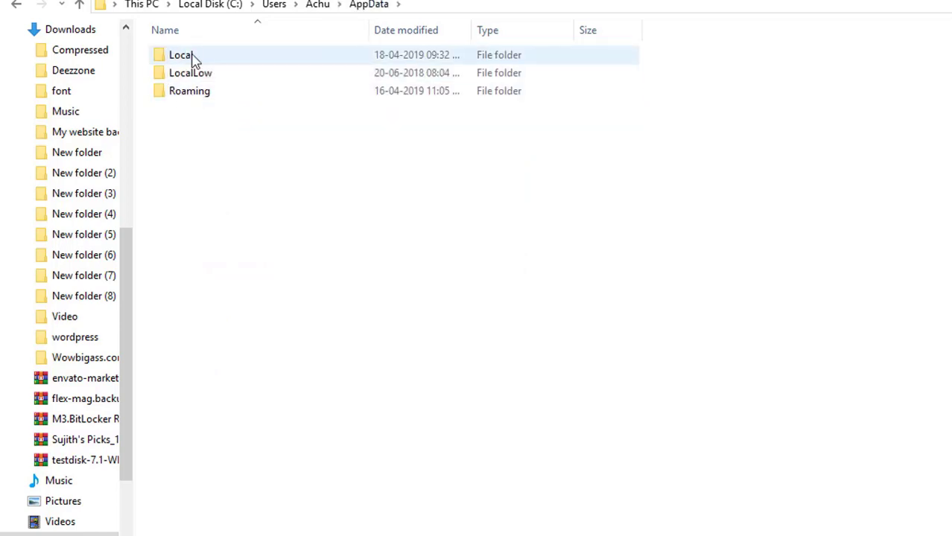
double_click(183, 93)
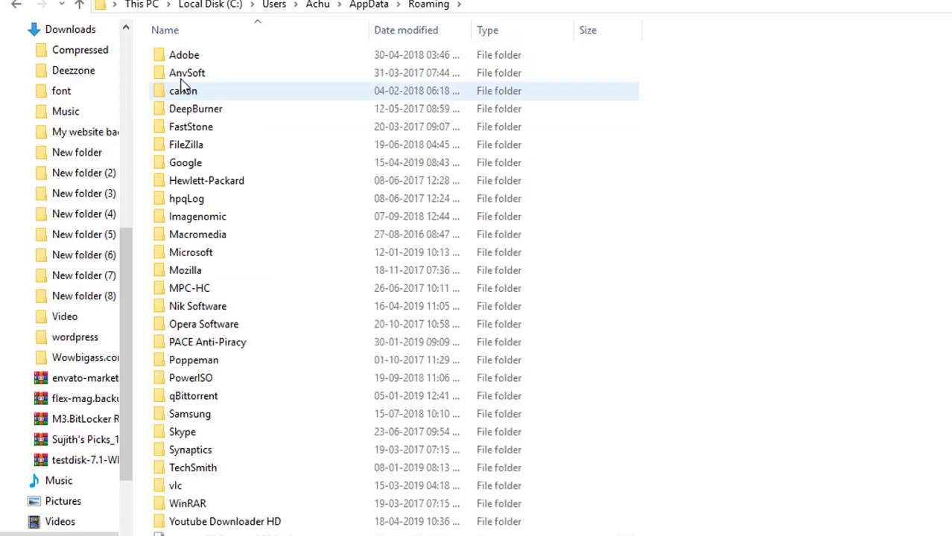
double_click(208, 57)
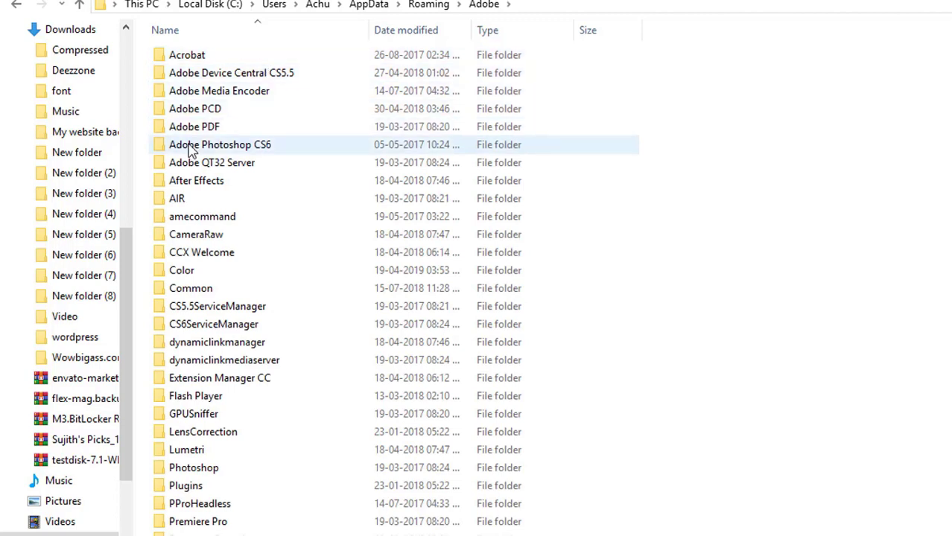
click(165, 293)
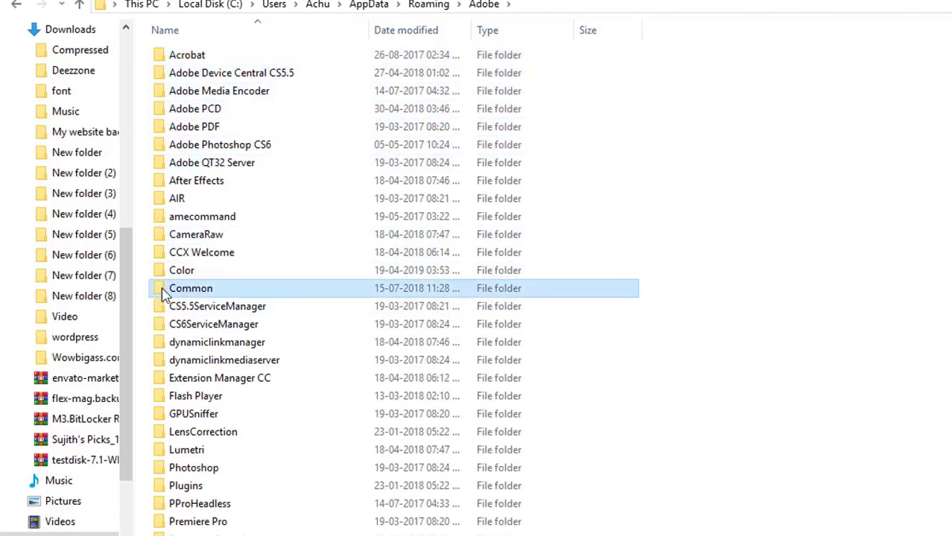
double_click(372, 294)
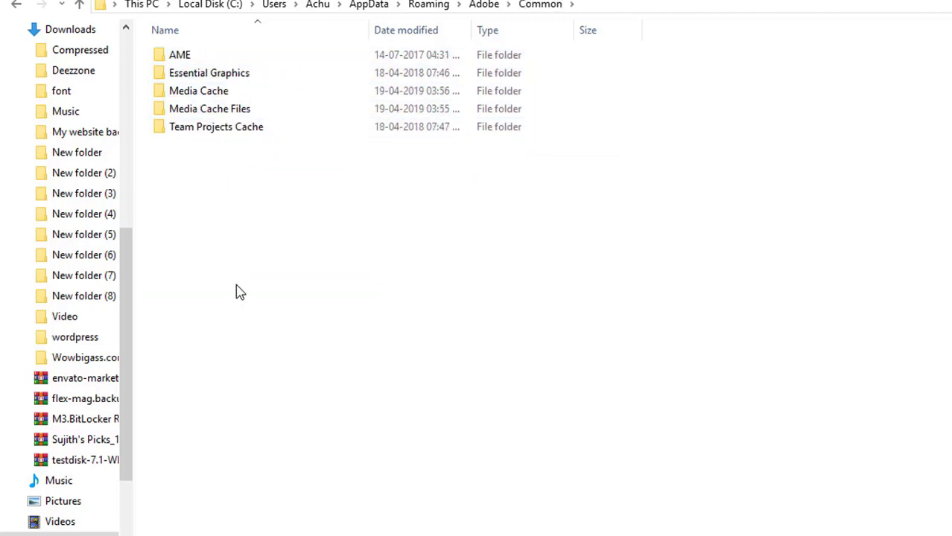
click(191, 75)
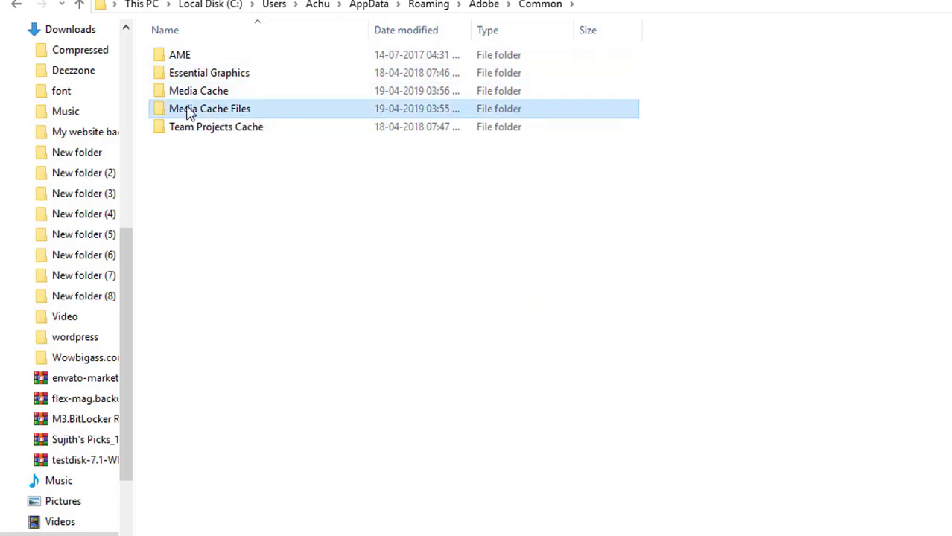
click(172, 94)
double_click(181, 97)
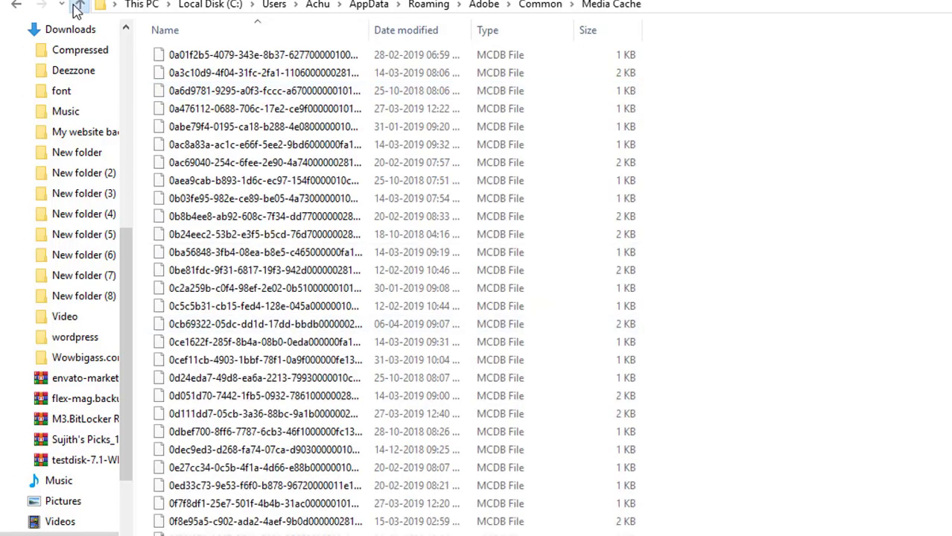
key(ctrl+a)
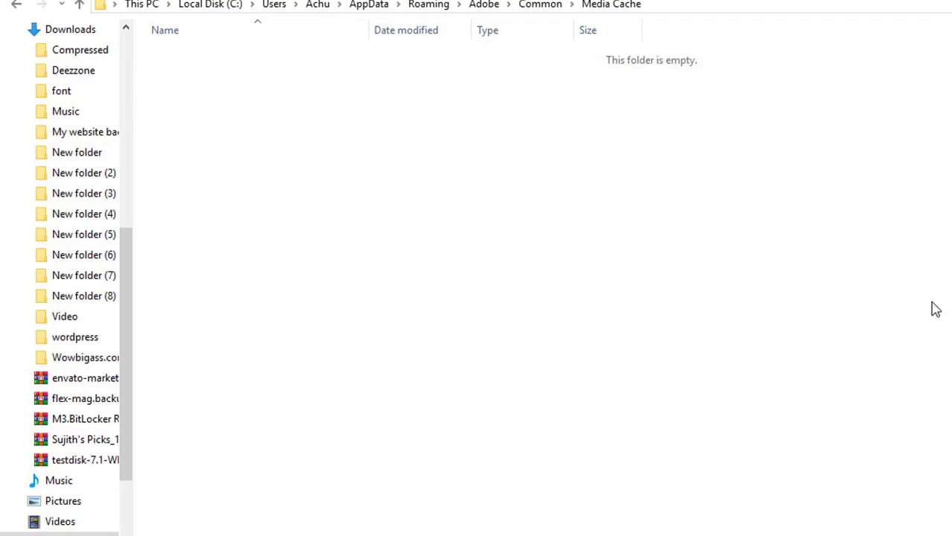
Select and delete every cached file in the Media Cache Files folder
click(79, 6)
double_click(191, 108)
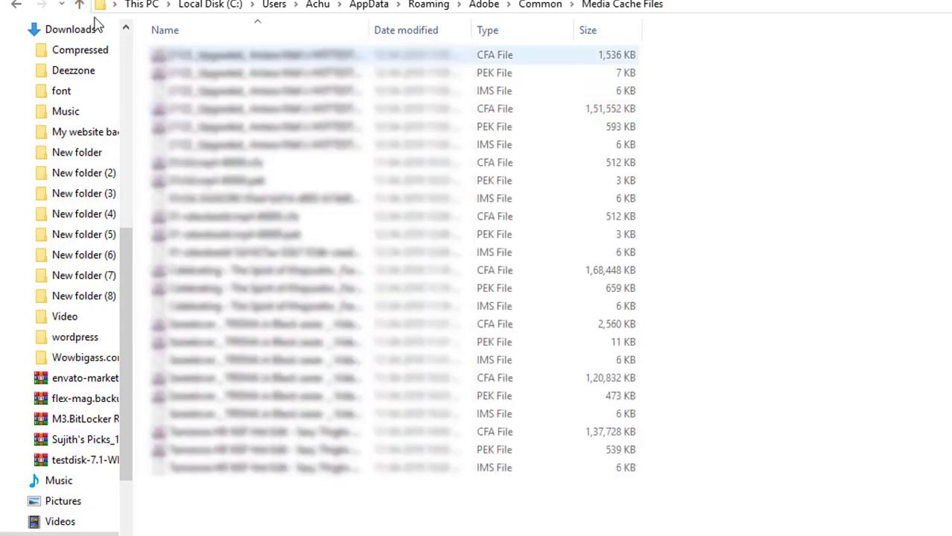
drag(578, 521, 553, 58)
right_click(552, 56)
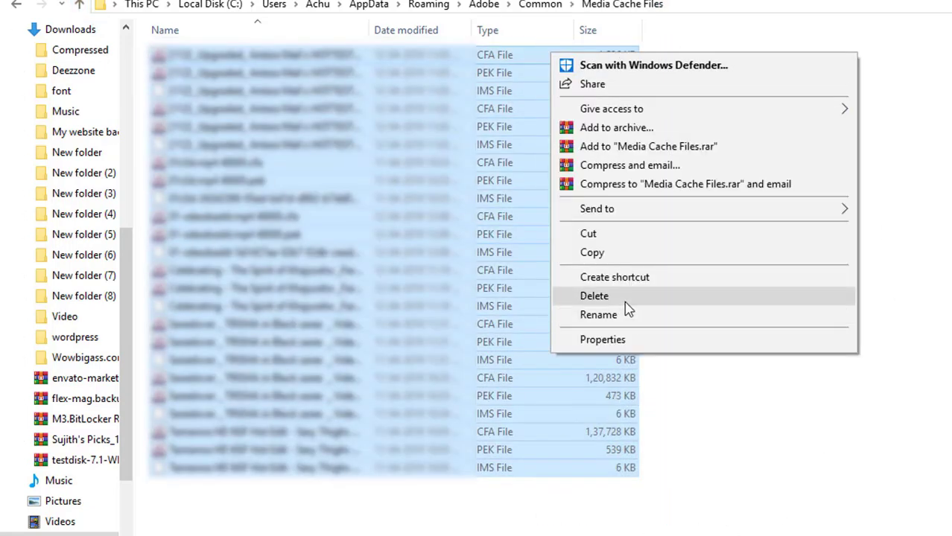
click(626, 302)
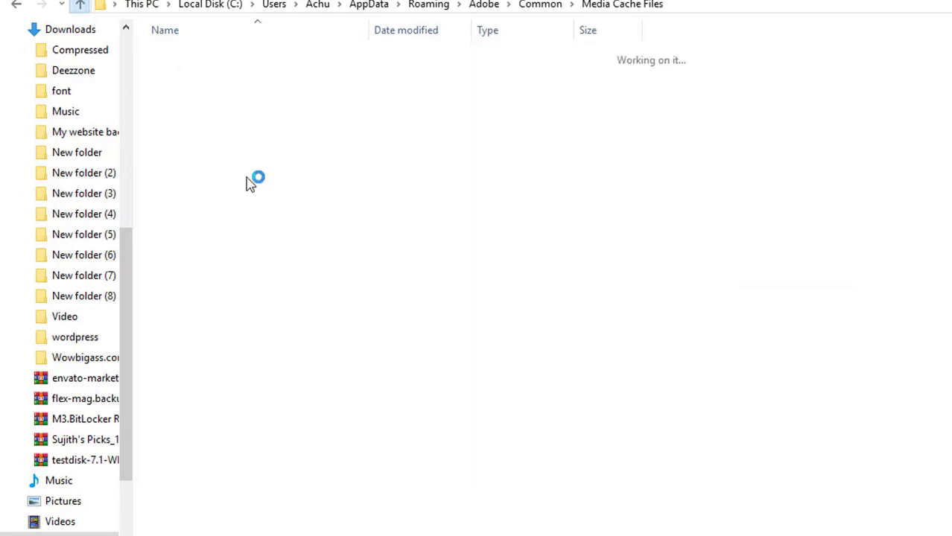
key(alt+Up)
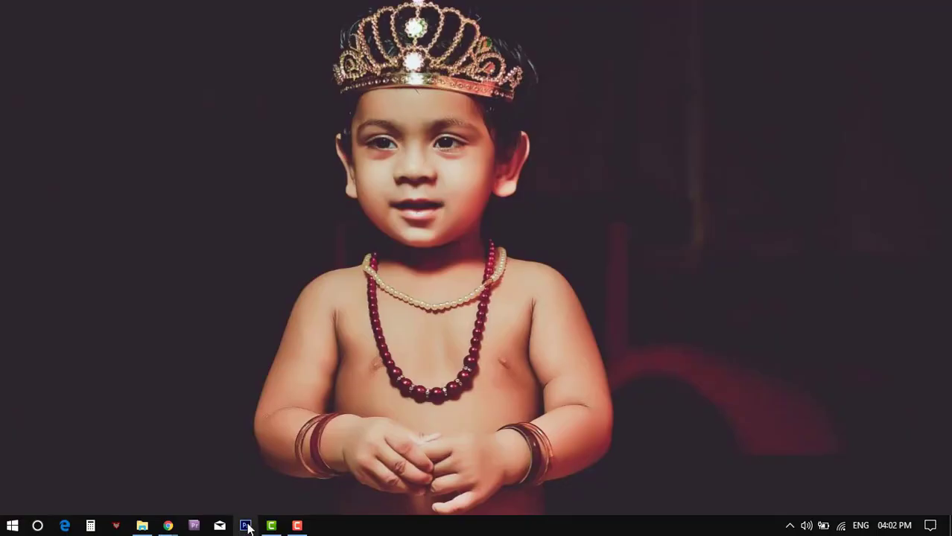
Launch Photoshop and open Edit > Preferences > Performance
click(245, 526)
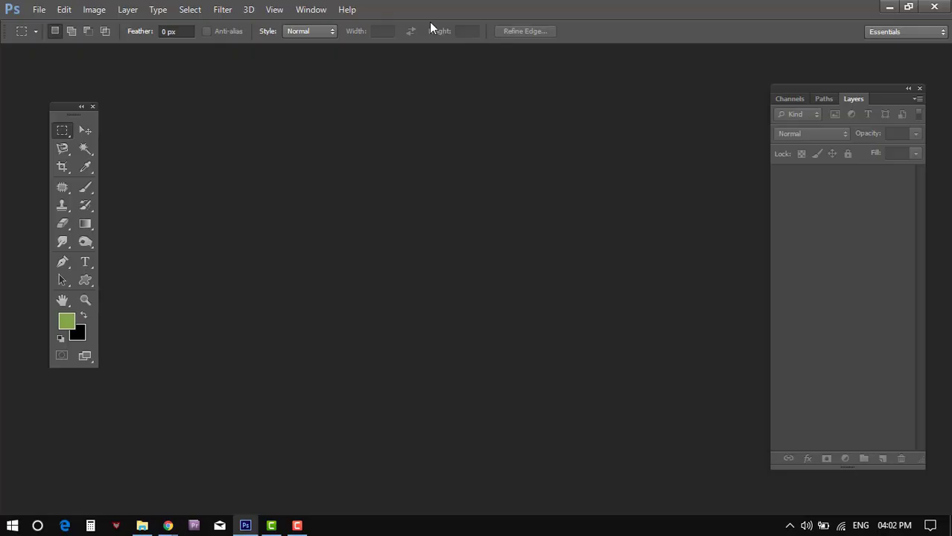
click(63, 10)
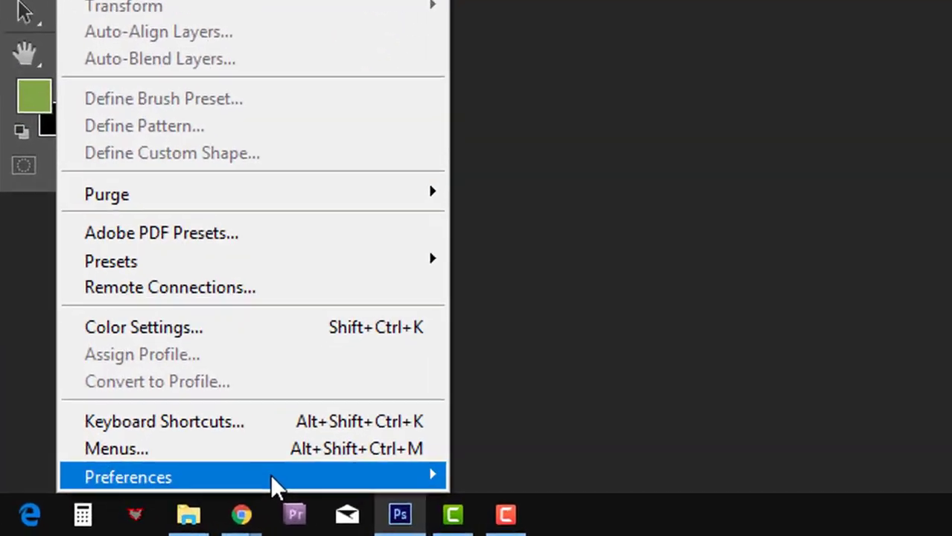
mouse_move(271, 479)
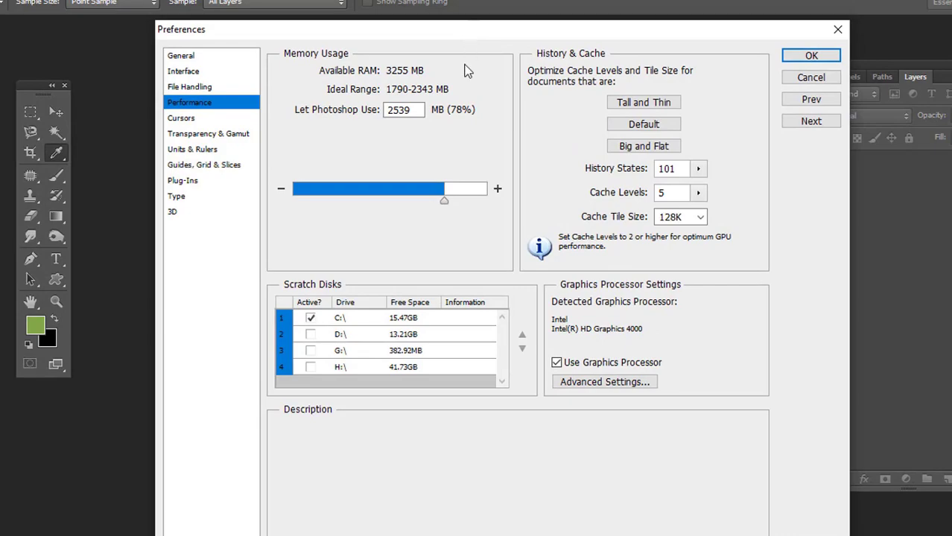
mouse_move(253, 398)
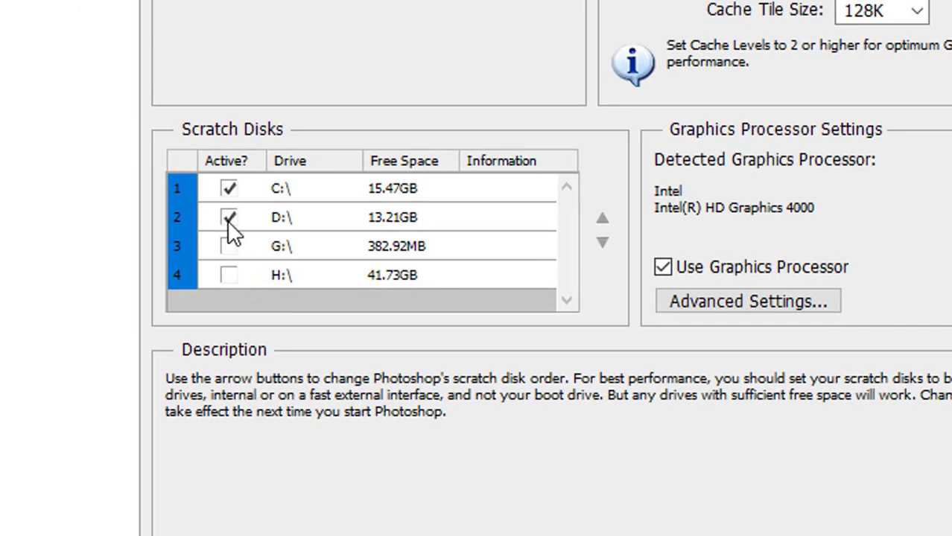
Enable G:\ and H:\ as scratch disks, disable C:\, and apply with OK
click(228, 246)
click(229, 275)
click(229, 188)
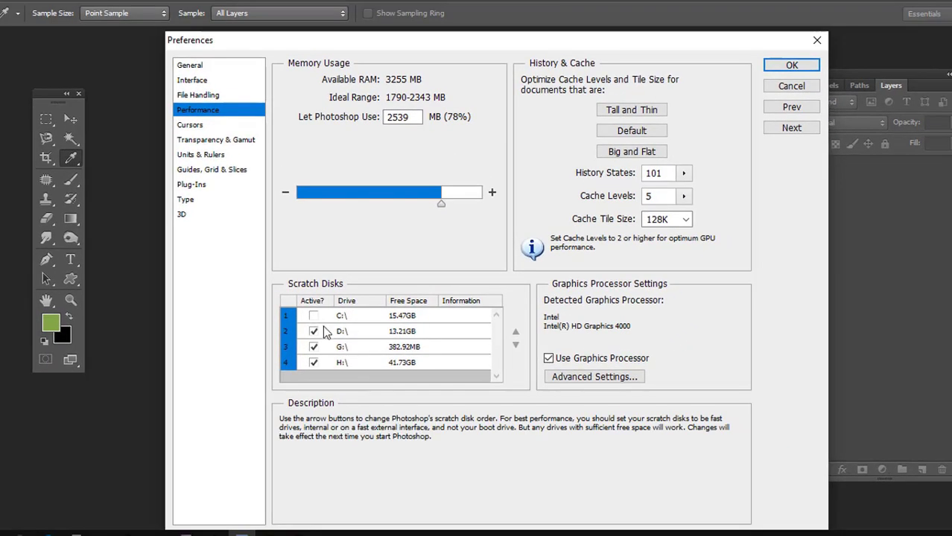
click(789, 68)
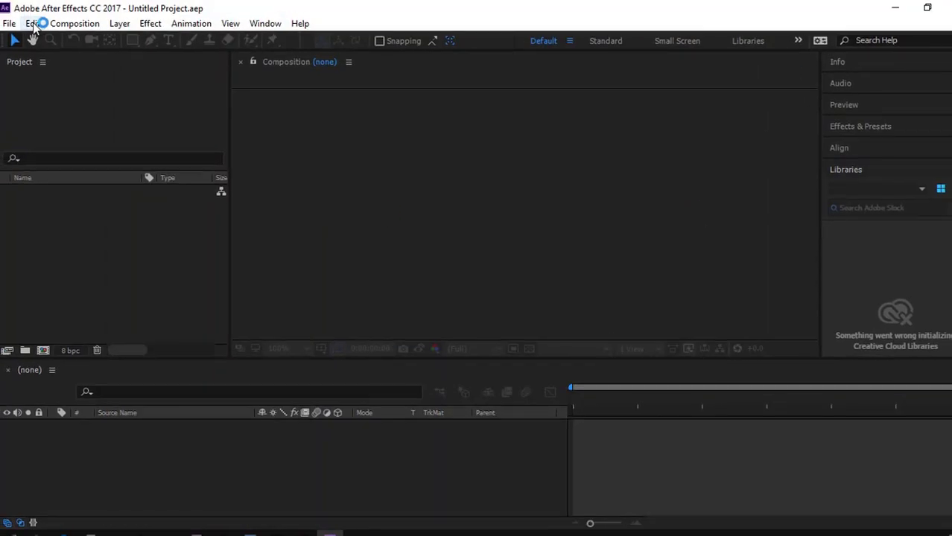
Open After Effects' Edit > Preferences > Media & Disk Cache to see the cache locations
click(33, 24)
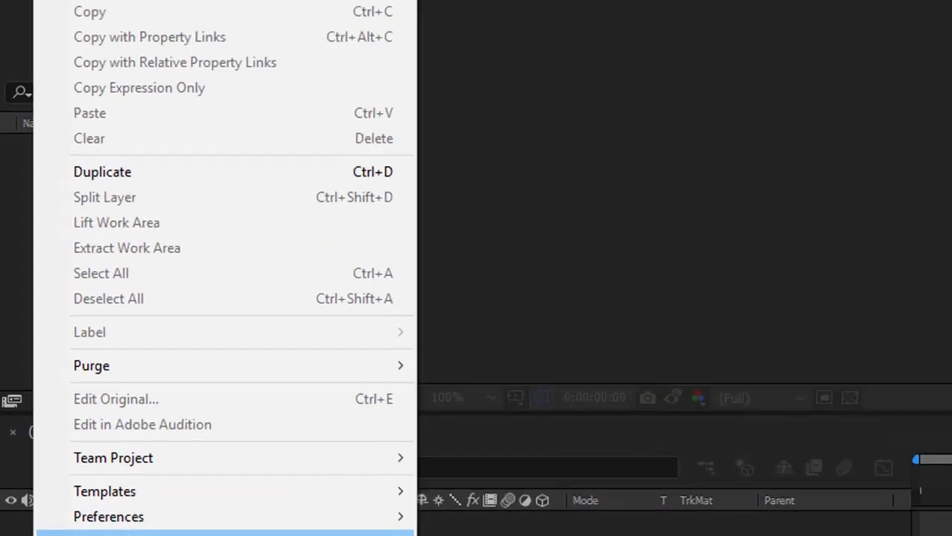
mouse_move(71, 425)
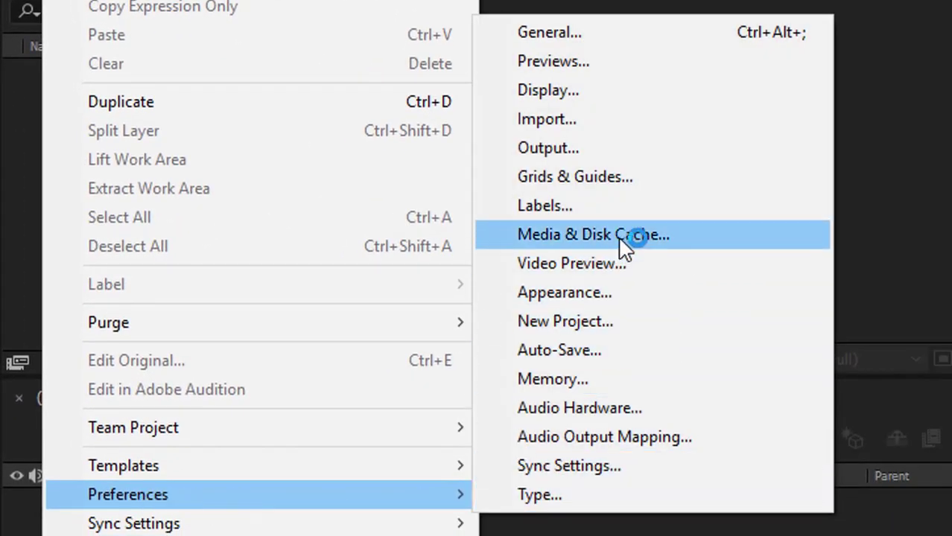
click(675, 238)
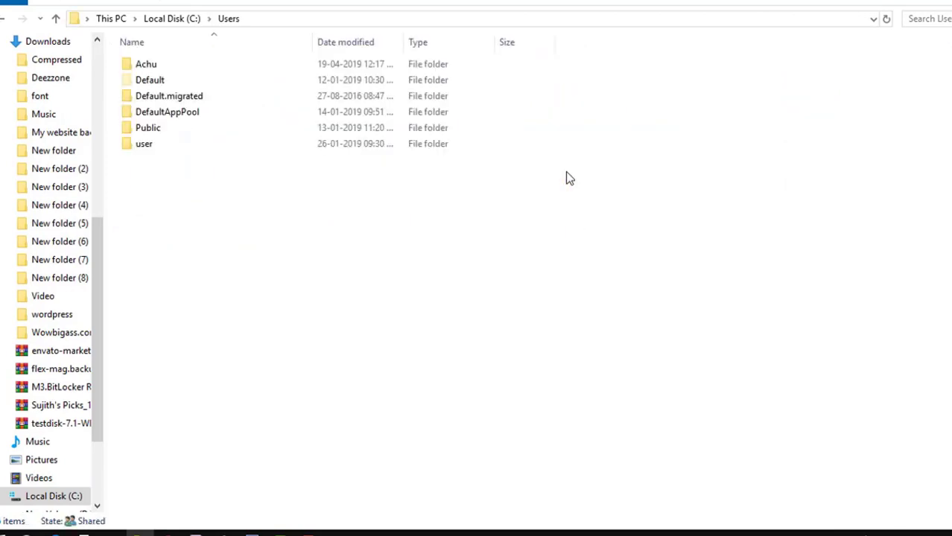
Browse through the user folder, AppData and Local into the Temp folder
double_click(149, 66)
double_click(155, 106)
double_click(146, 64)
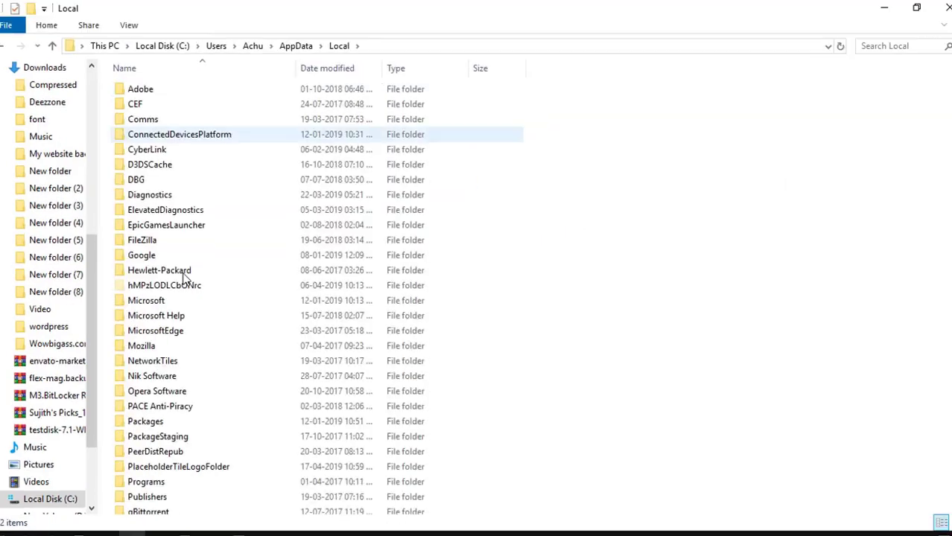
scroll(198, 355, down, 5)
double_click(148, 297)
scroll(569, 423, down, 10)
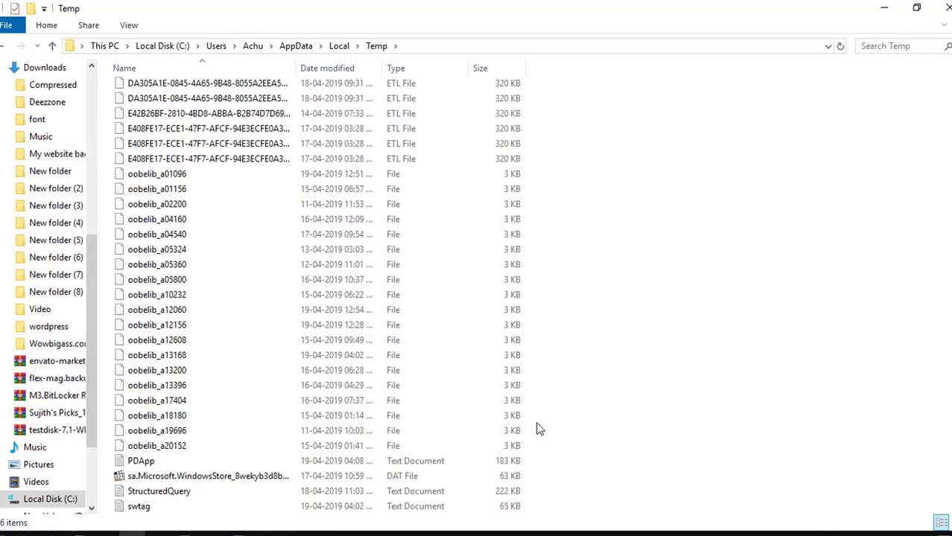
scroll(540, 430, up, 10)
Open %temp% via Run and delete all temp files, skipping the in-use items
right_click(4, 531)
click(24, 486)
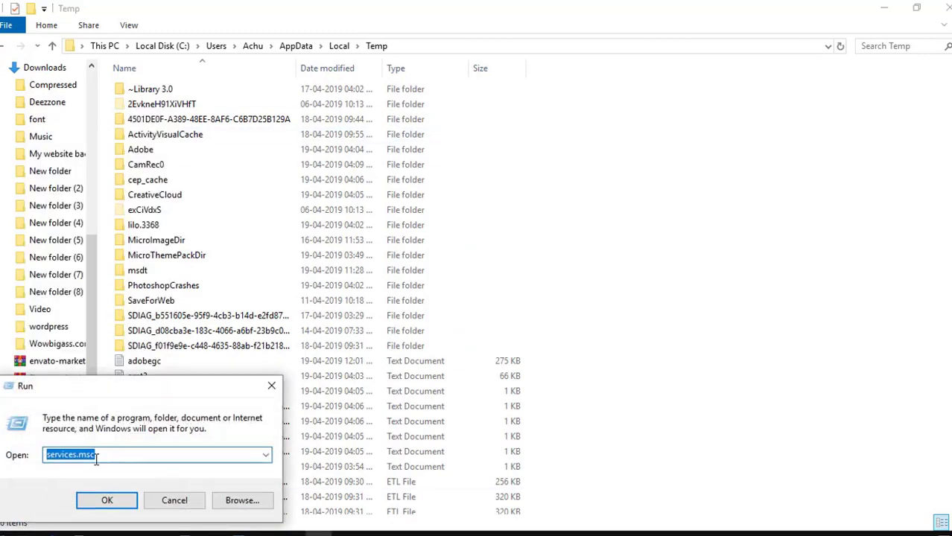
text(%temp%)
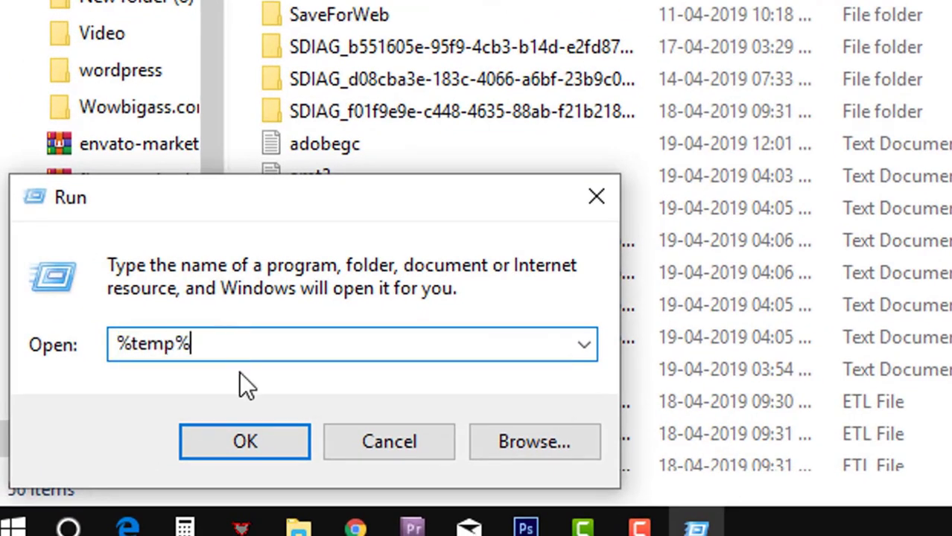
key(Return)
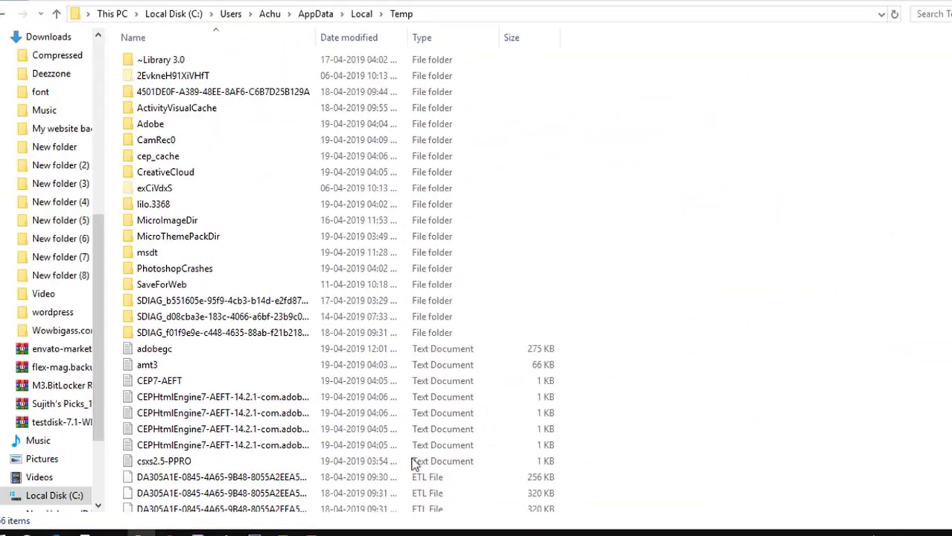
key(ctrl+a)
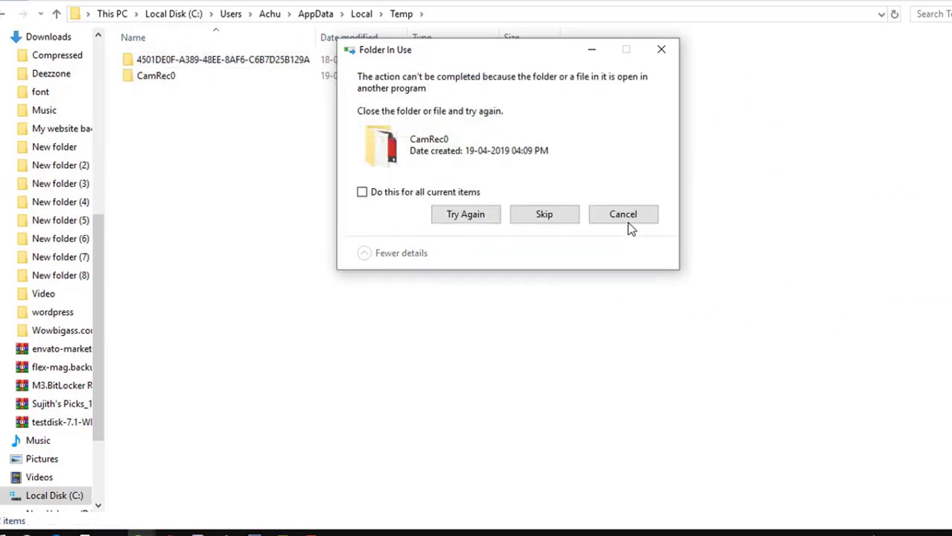
click(563, 214)
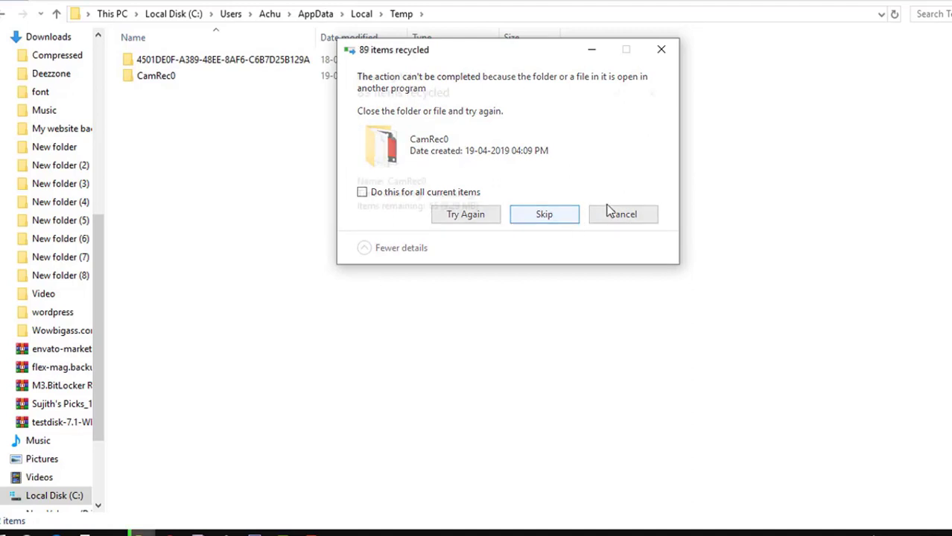
click(661, 49)
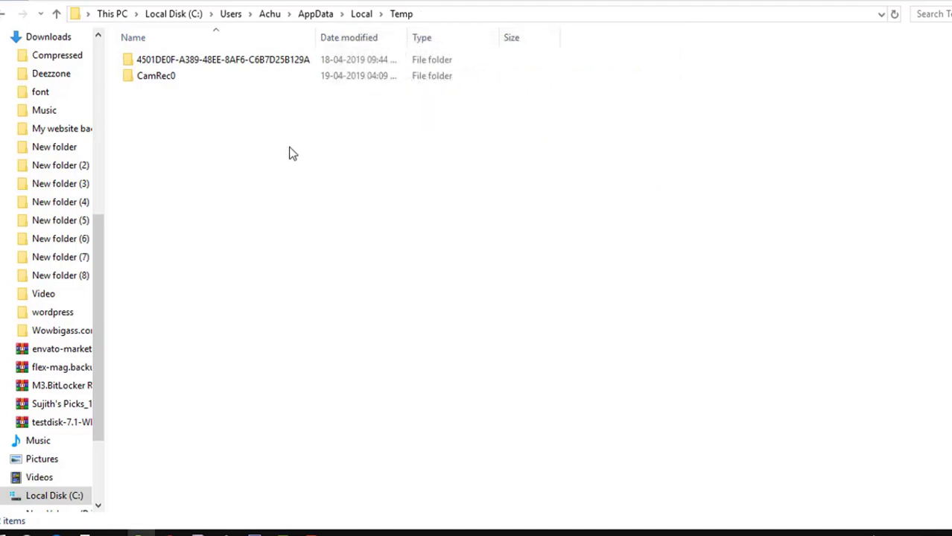
click(56, 15)
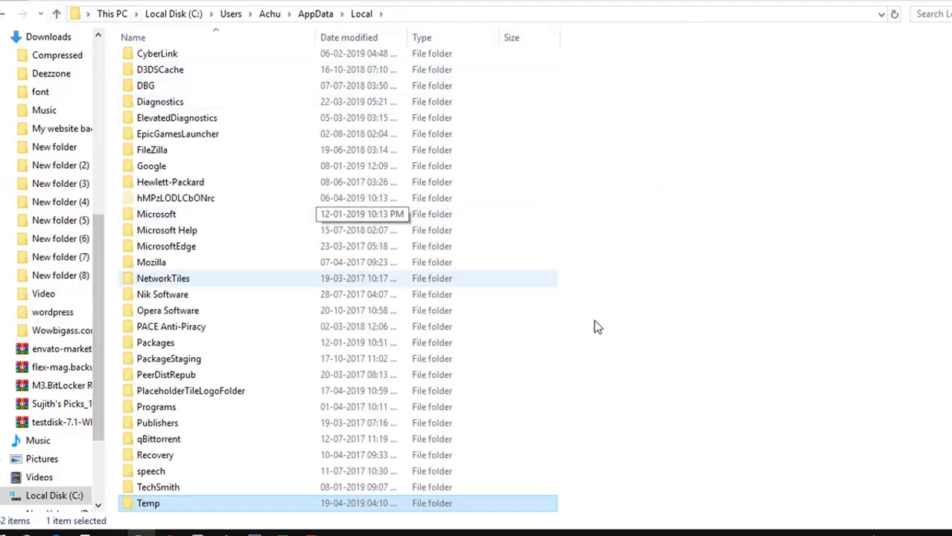